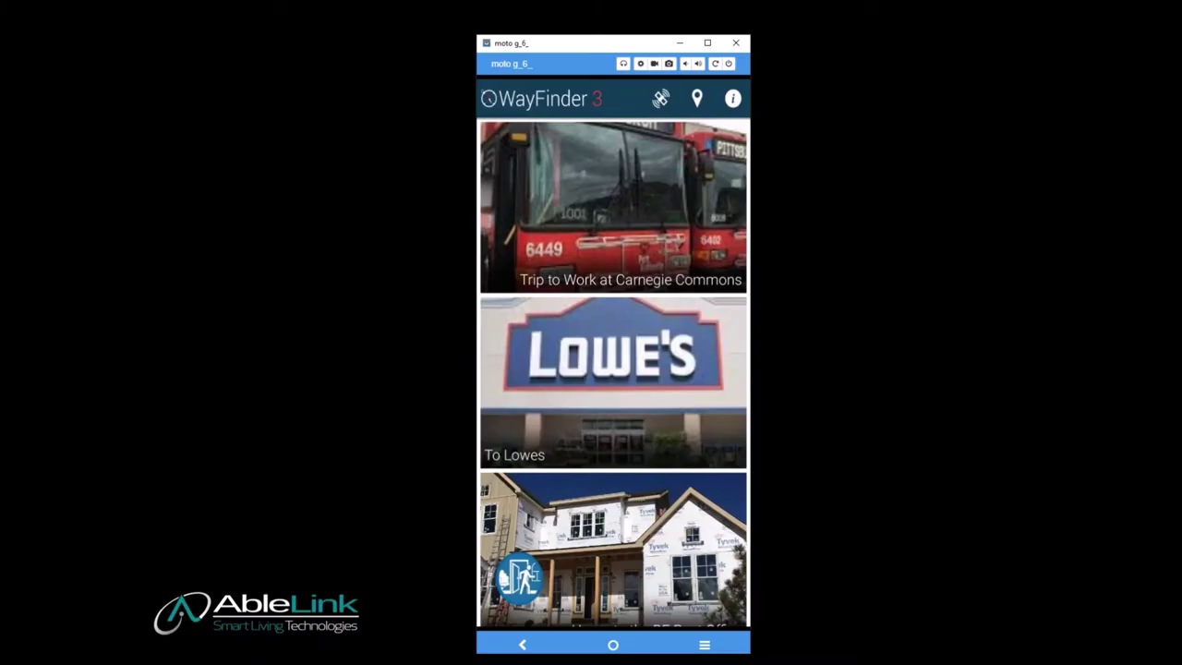
- Raise Farmhouse on S Holmes four places to the top of the Route Builder list
{"action": "left_click", "coordinate": [698, 98]}
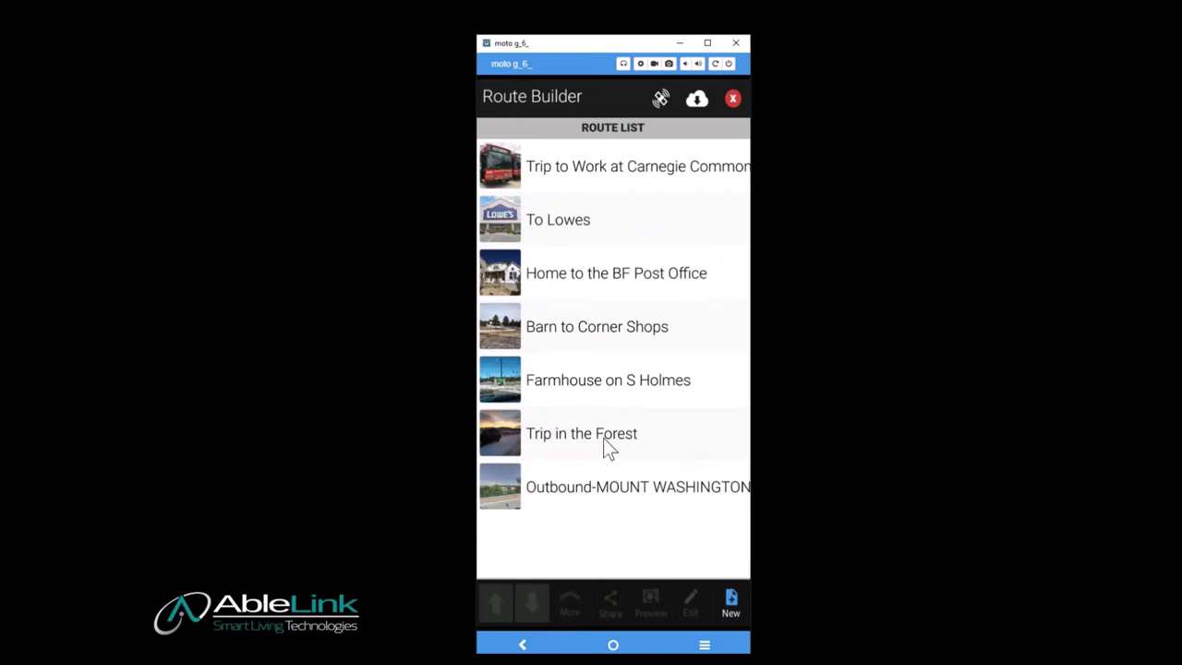
{"action": "left_click", "coordinate": [620, 397]}
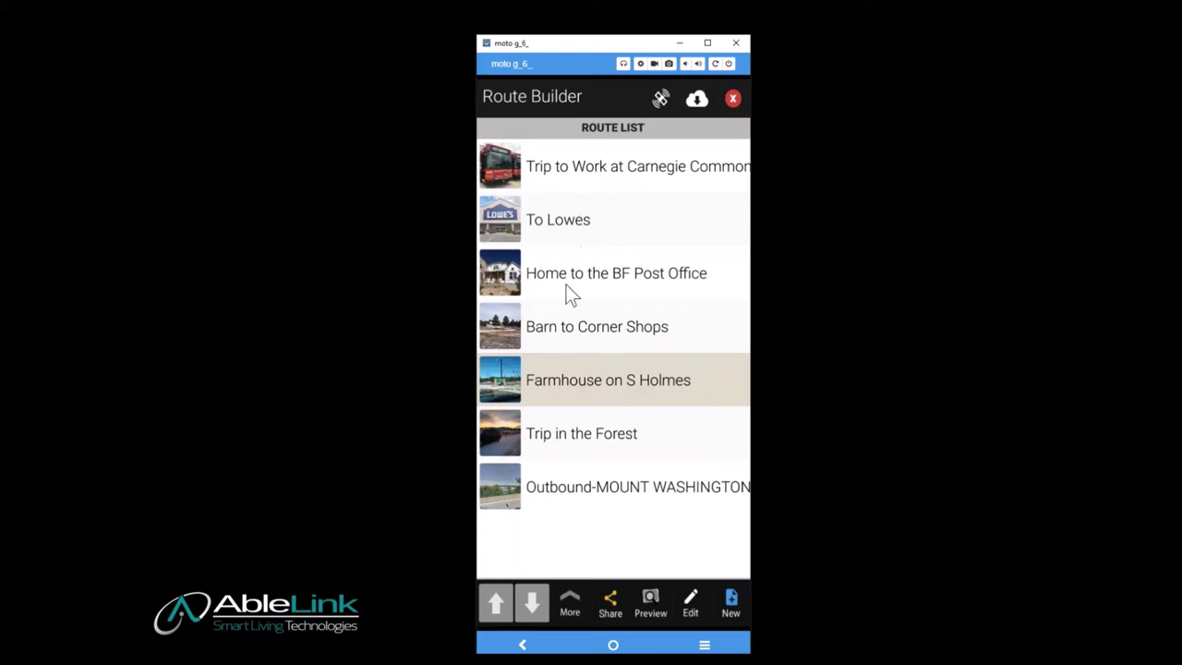
{"action": "left_click", "coordinate": [500, 611]}
{"action": "left_click", "coordinate": [500, 611]}
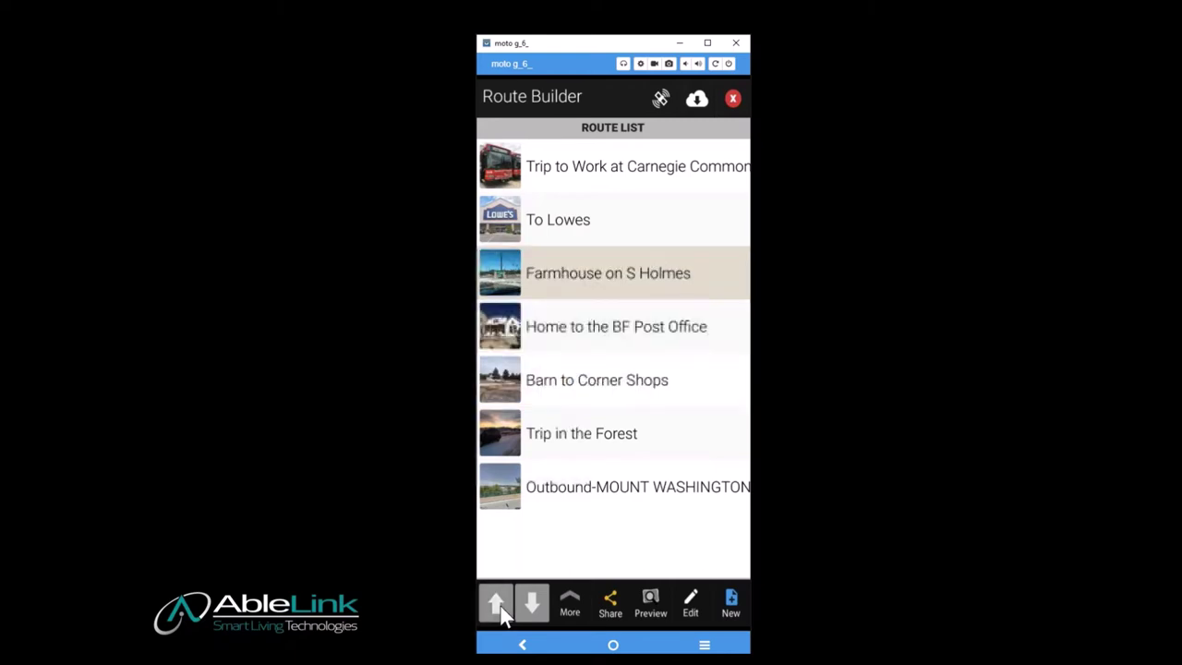
{"action": "left_click", "coordinate": [500, 611]}
{"action": "left_click", "coordinate": [500, 610]}
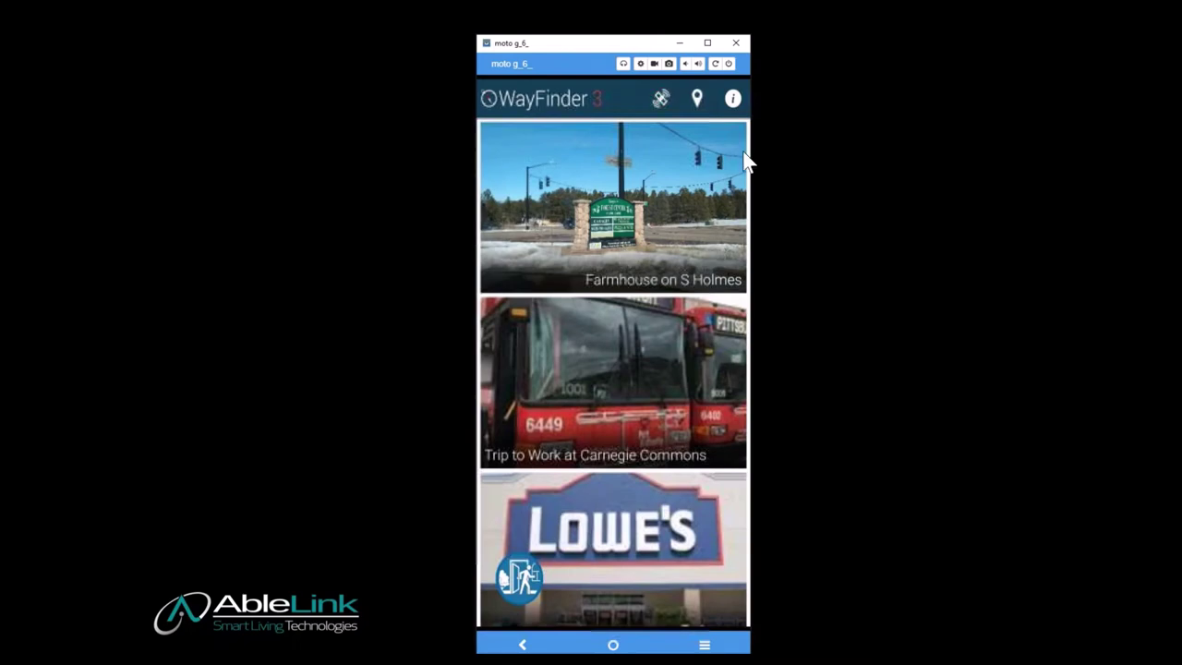
{"action": "left_click", "coordinate": [697, 102]}
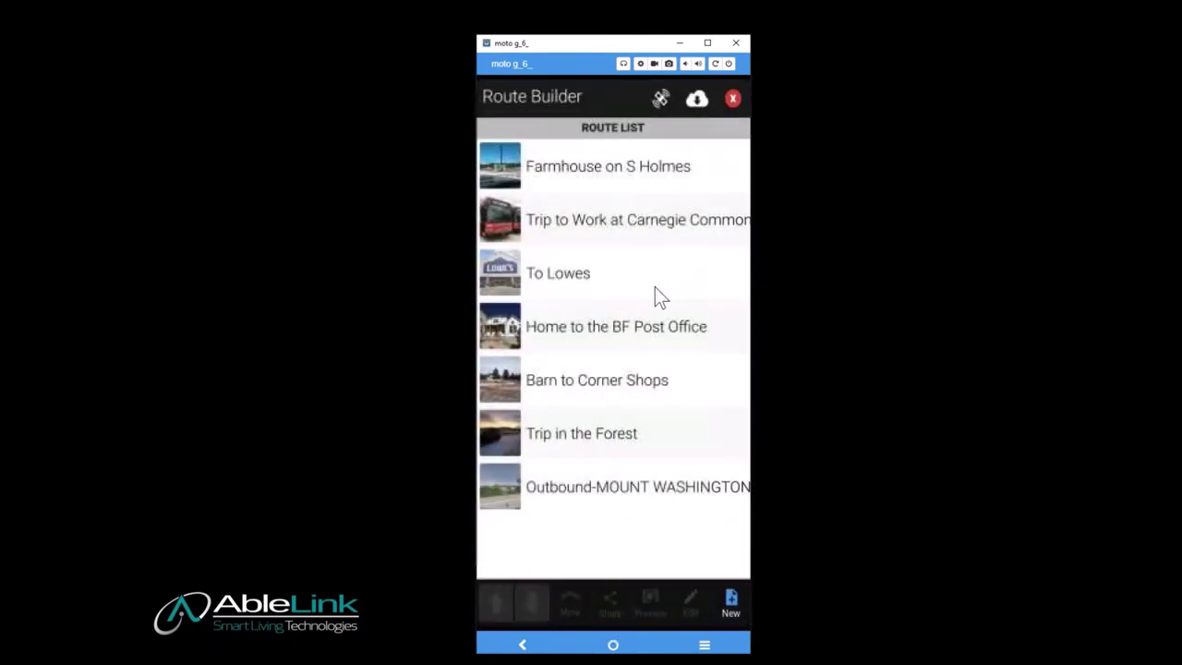
- Delete the Outbound-MOUNT WASHINGTON route and confirm with YES
{"action": "left_click", "coordinate": [596, 497]}
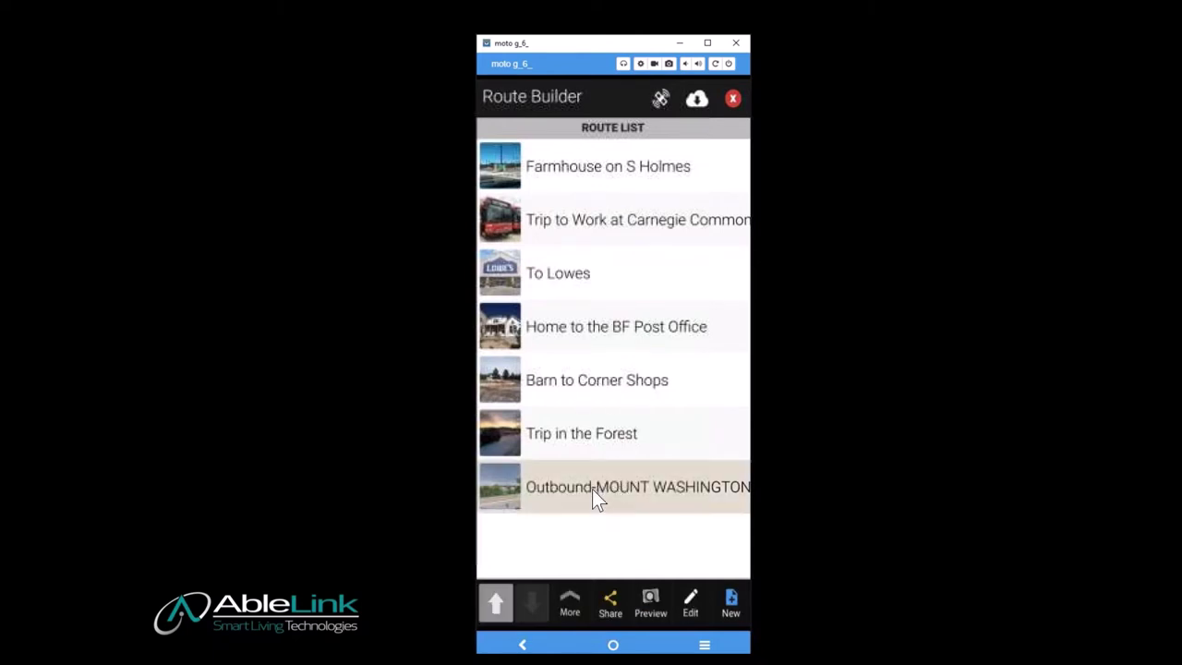
{"action": "left_click", "coordinate": [575, 603]}
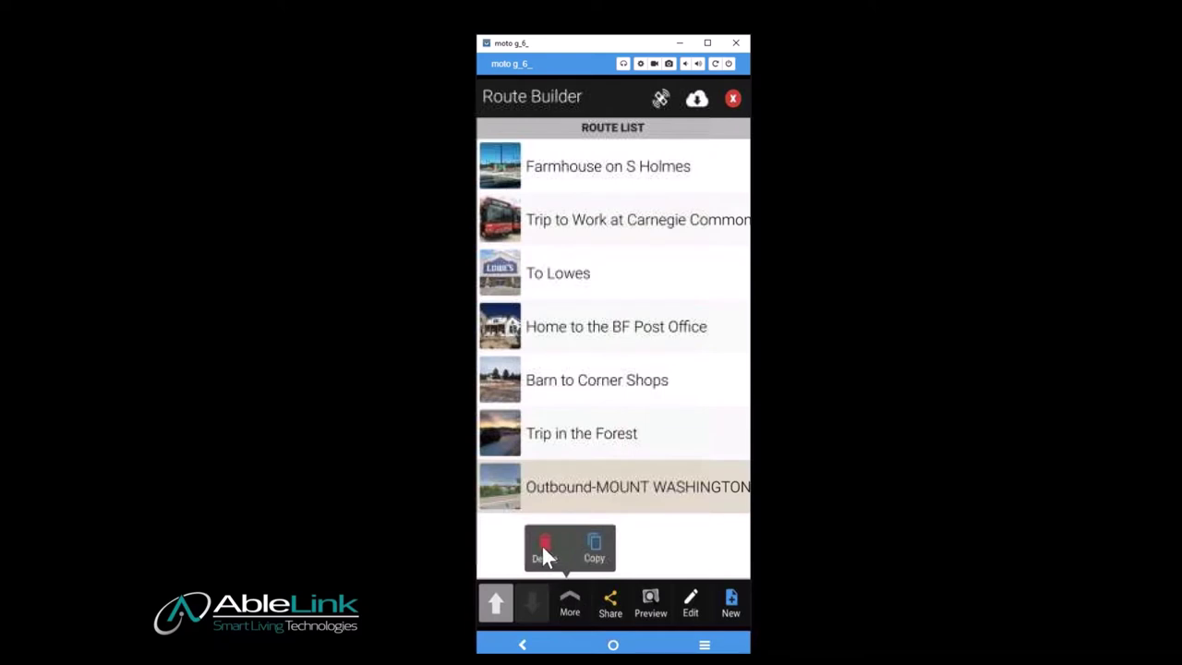
{"action": "left_click", "coordinate": [543, 552]}
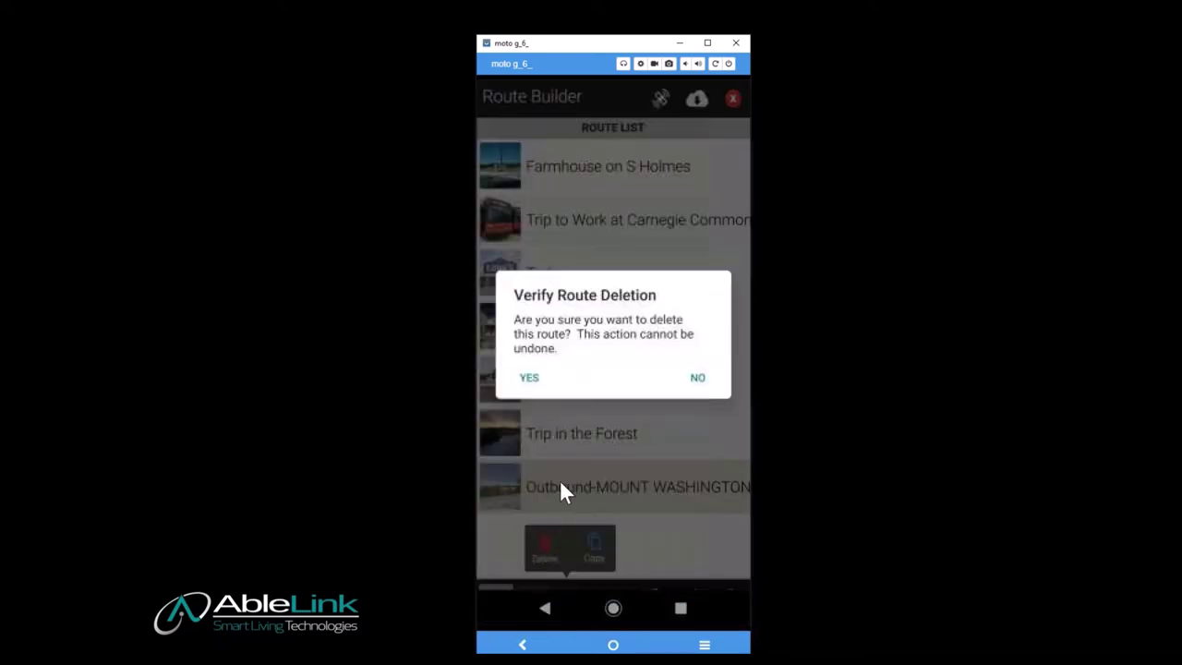
{"action": "left_click", "coordinate": [529, 379]}
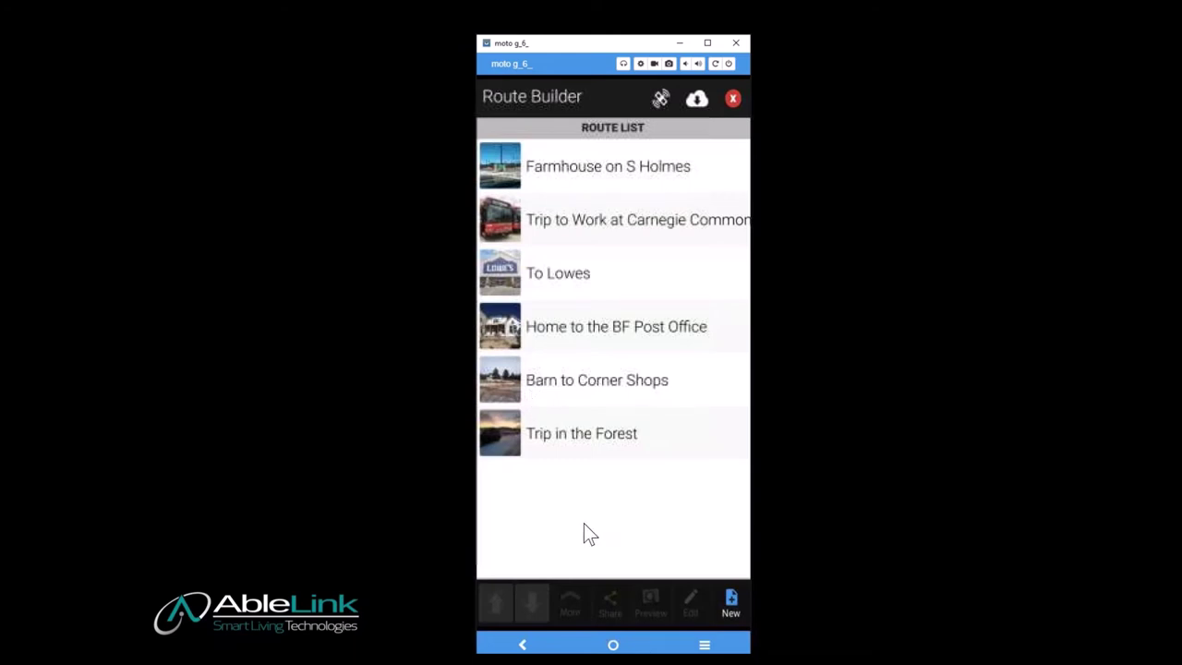
{"action": "left_click", "coordinate": [574, 265]}
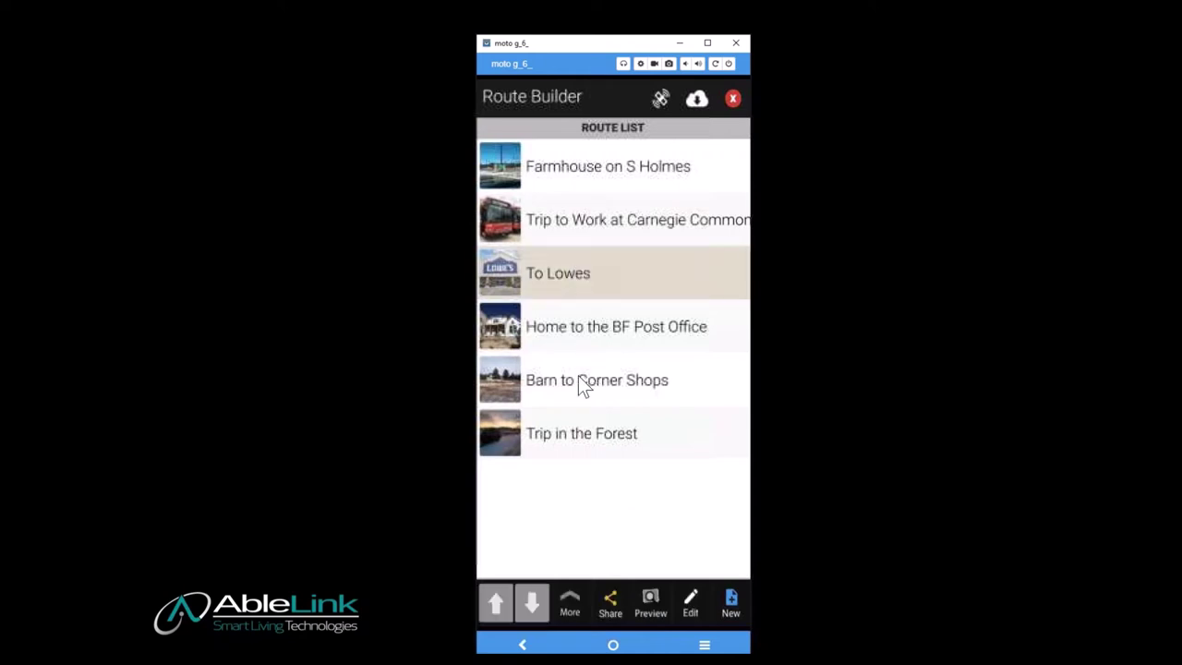
- Copy the To Lowes route, adding Copy - To Lowes at the bottom of the list
{"action": "left_click", "coordinate": [570, 602]}
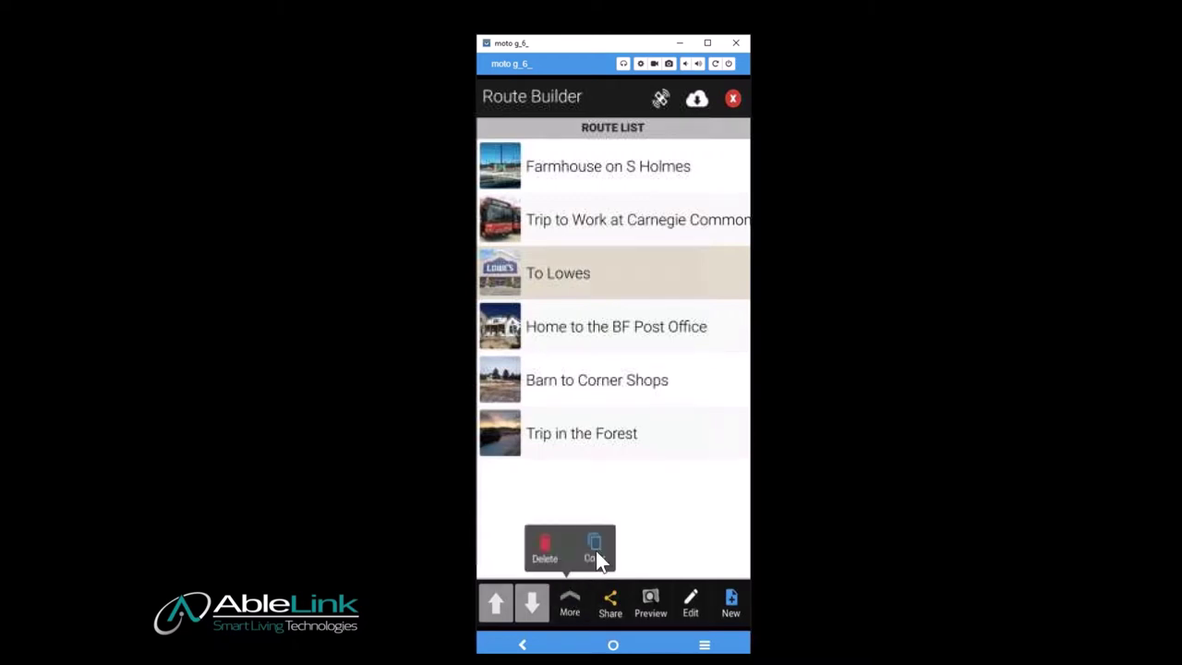
{"action": "left_click", "coordinate": [600, 550]}
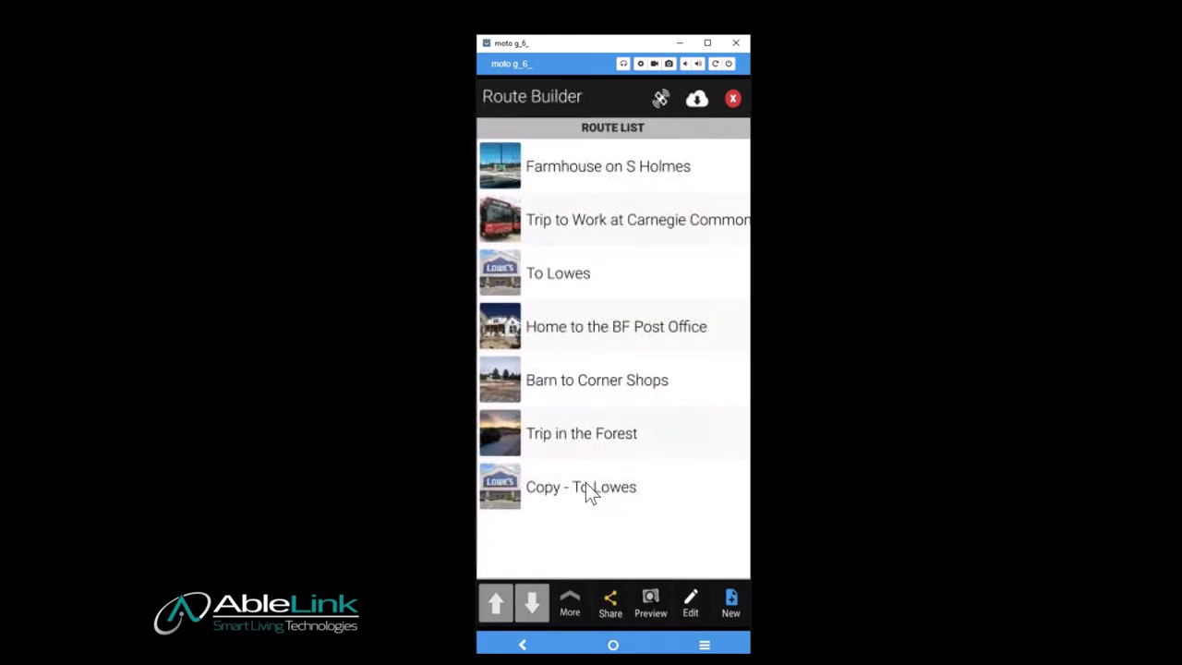
{"action": "left_click", "coordinate": [586, 482]}
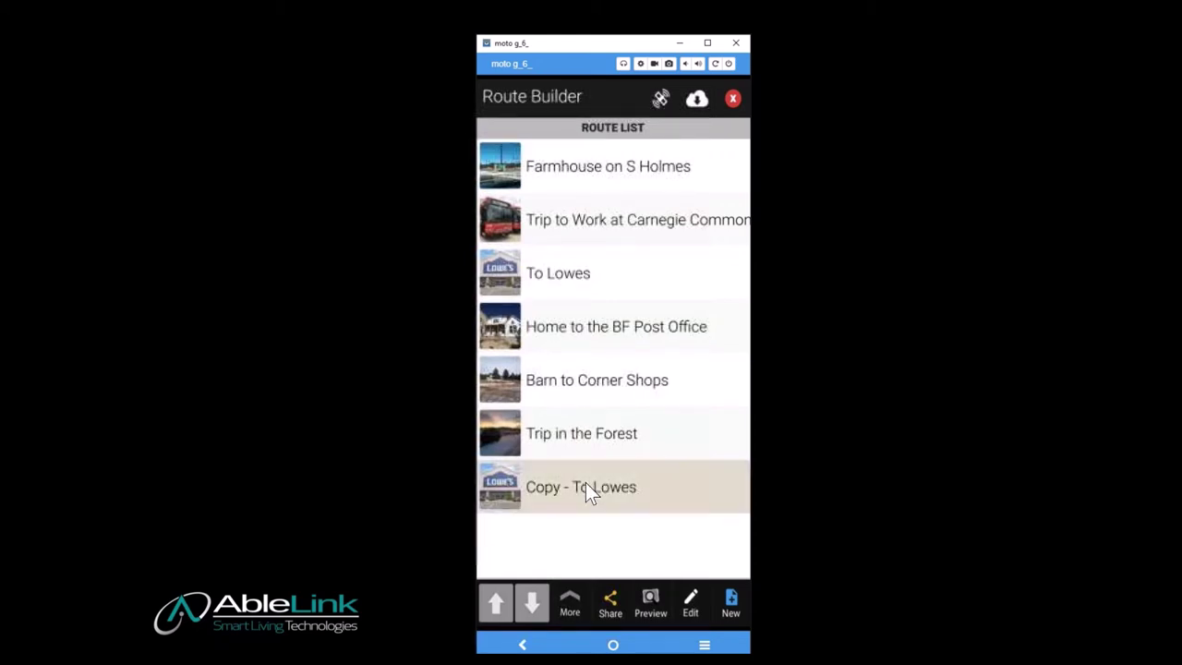
- Change the name 'Copy - To Lowes' to 'New Route To Lowes' and save
{"action": "left_click", "coordinate": [693, 606]}
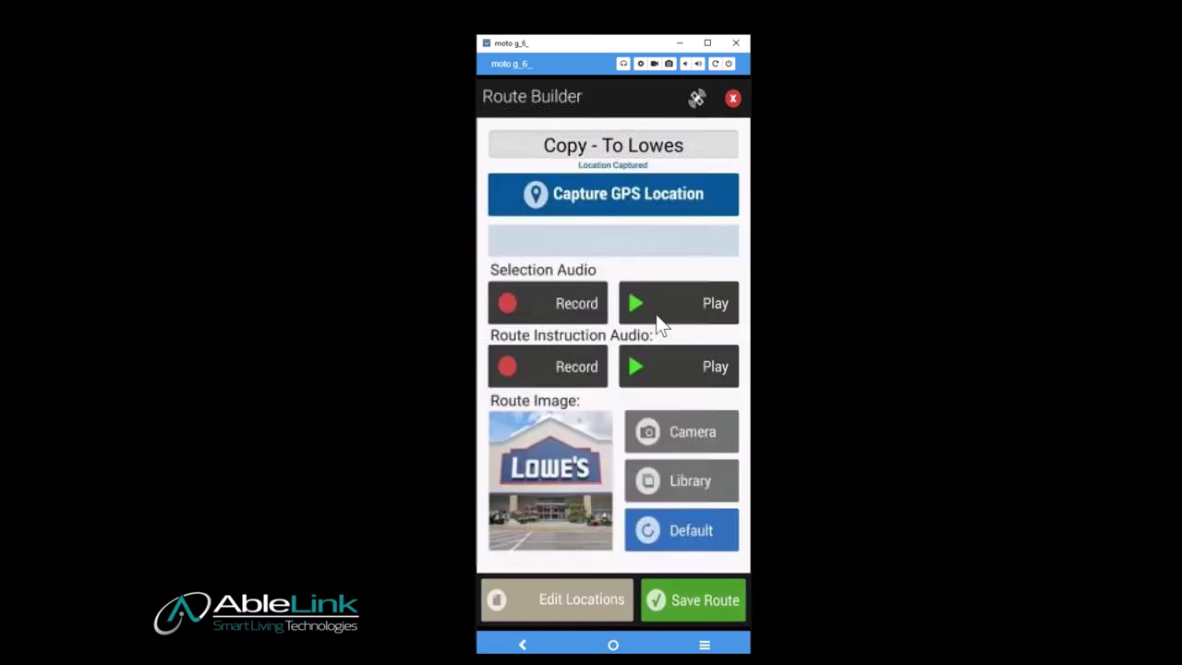
{"action": "left_click", "coordinate": [602, 146]}
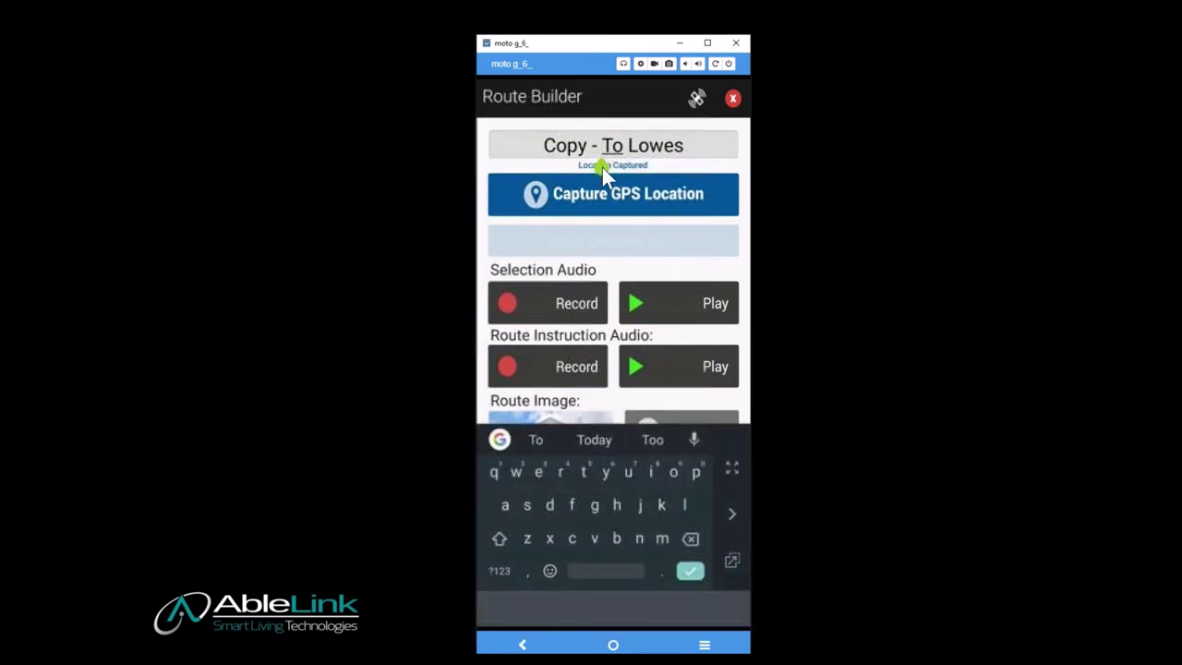
{"action": "key", "text": "BackSpace"}
{"action": "key", "text": "BackSpace"}
{"action": "key", "text": "BackSpace"}
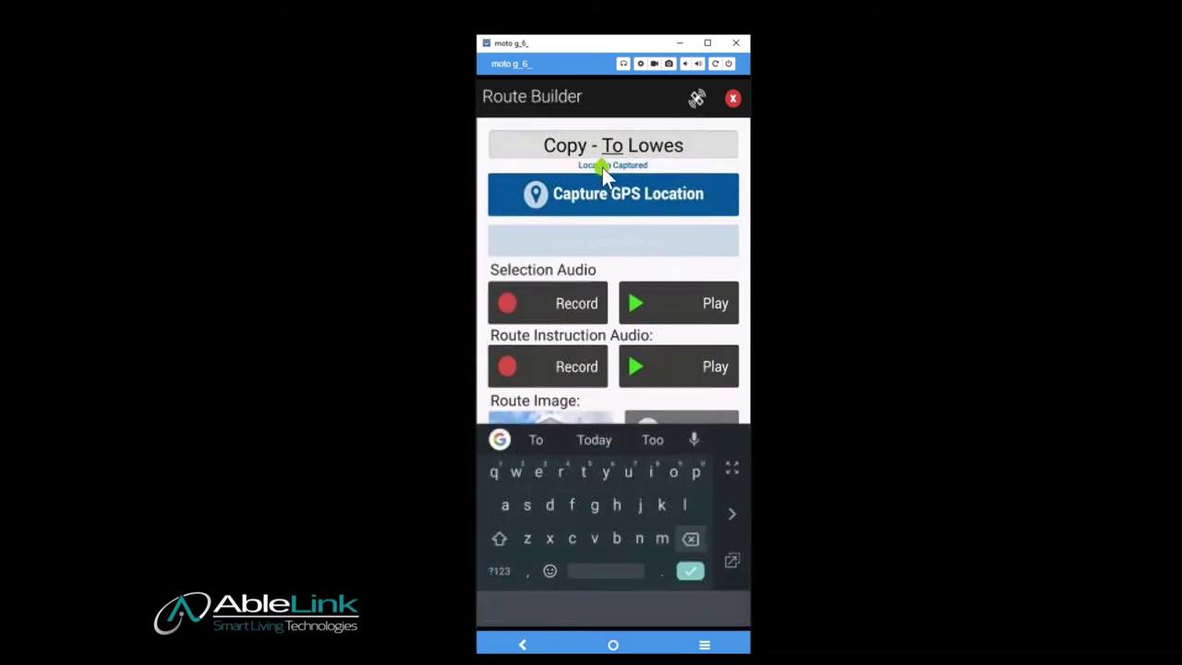
{"action": "key", "text": "BackSpace"}
{"action": "key", "text": "BackSpace"}
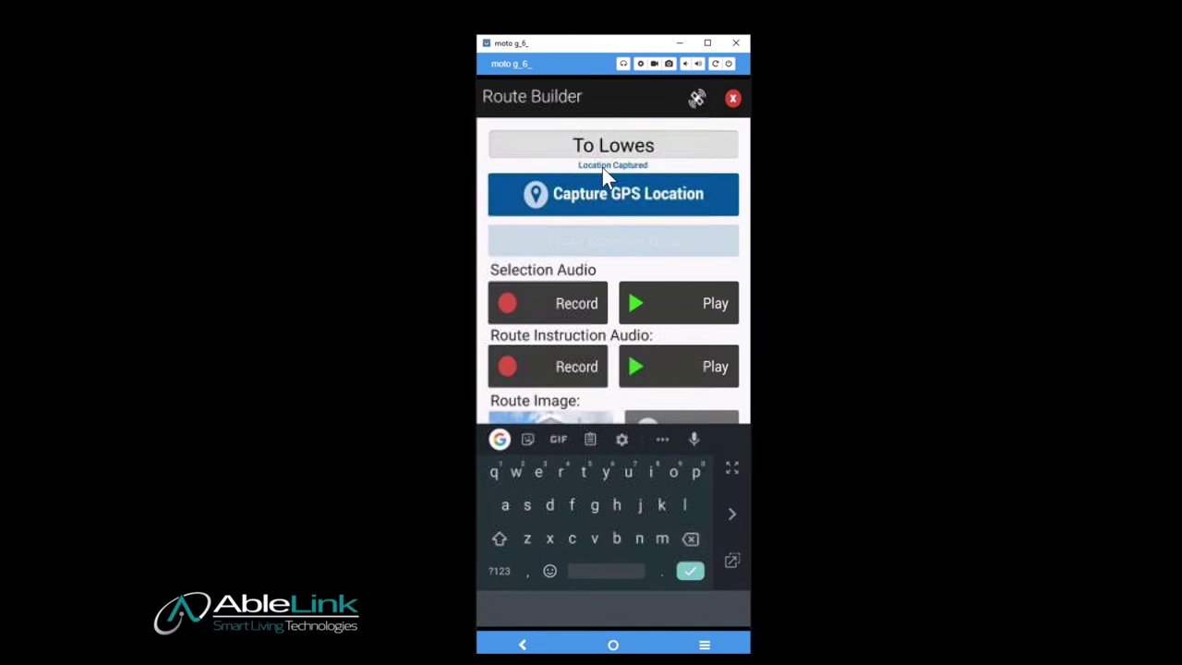
{"action": "type", "text": "New "}
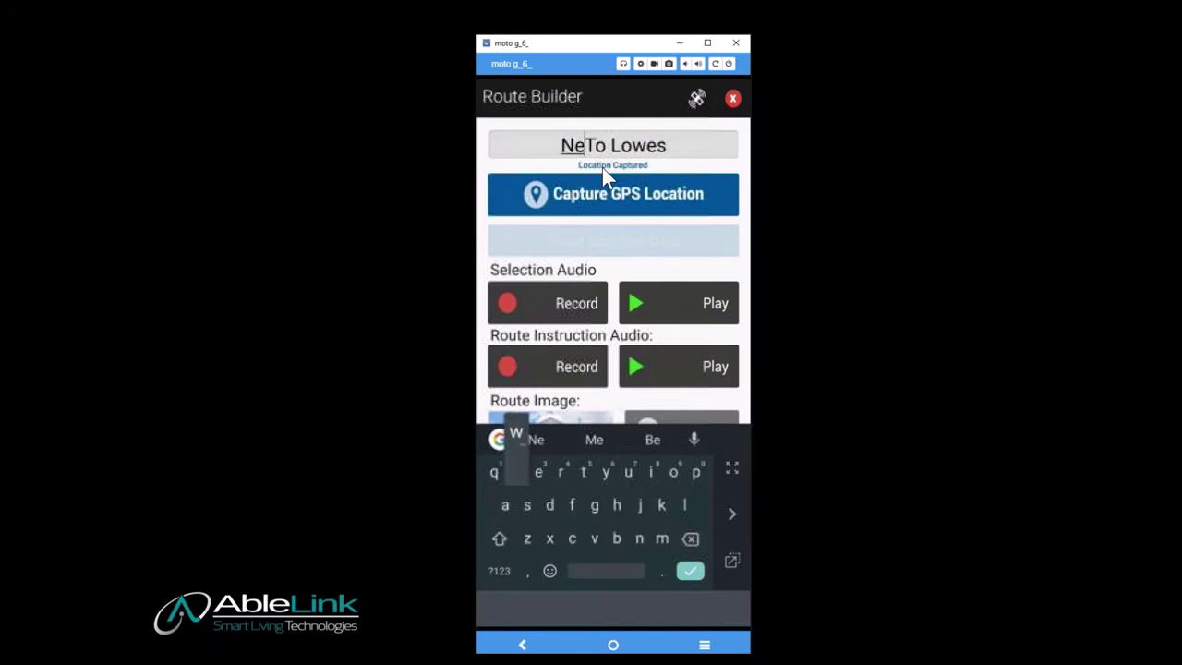
{"action": "type", "text": "Rou"}
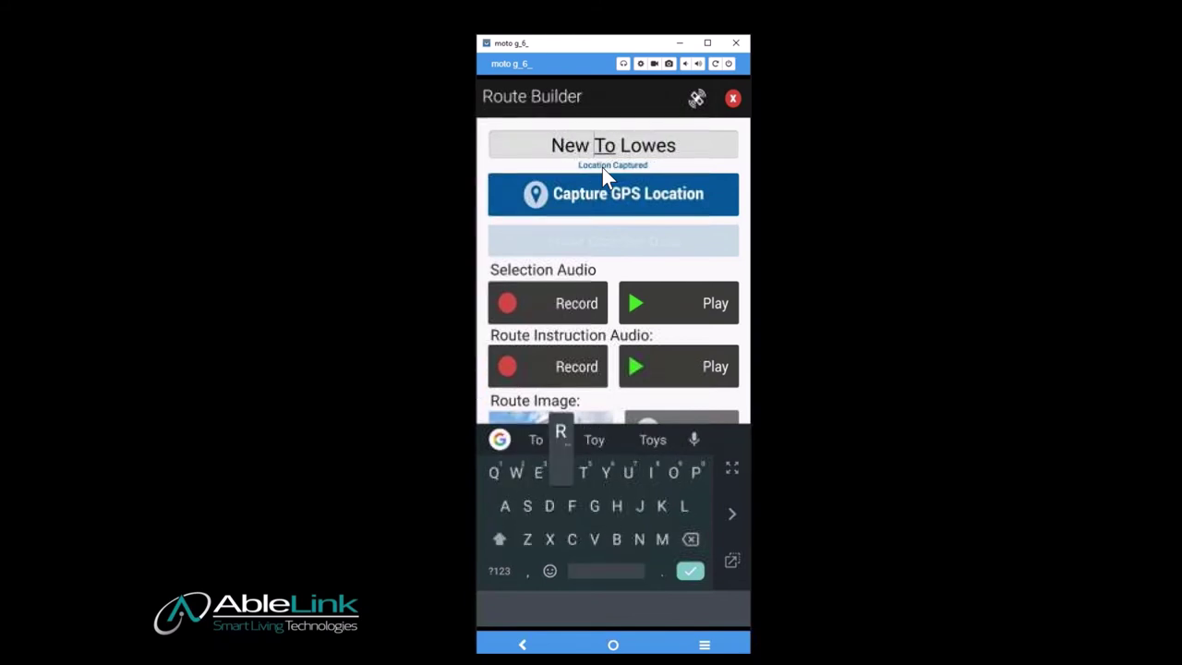
{"action": "type", "text": "te"}
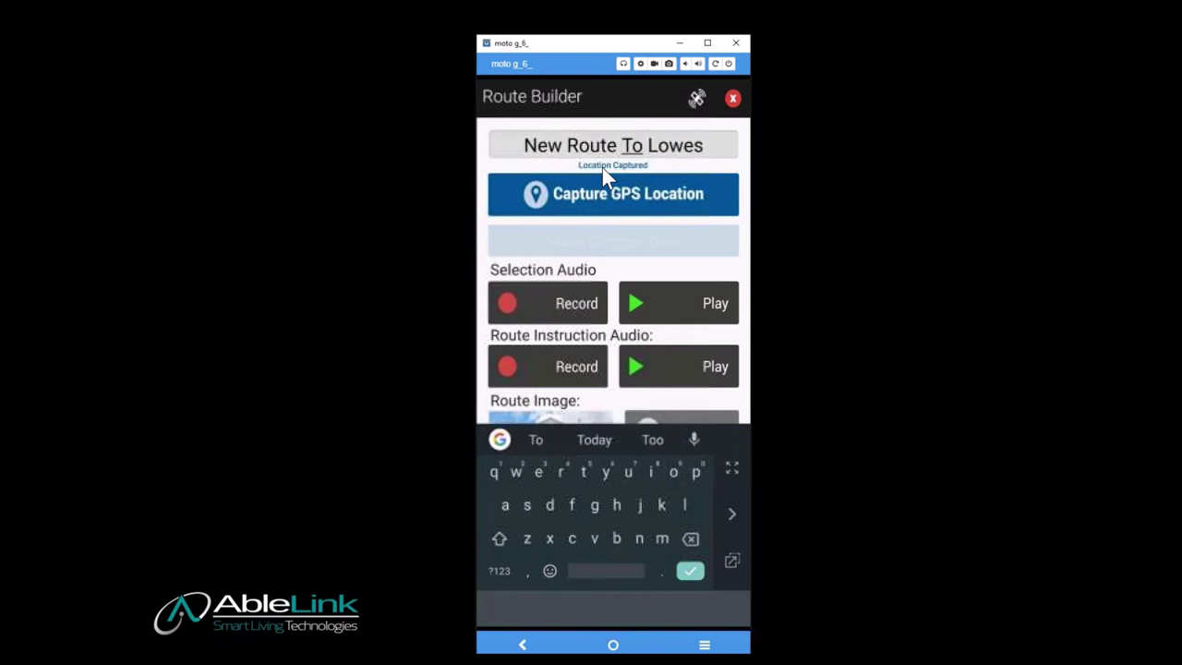
{"action": "key", "text": "Return"}
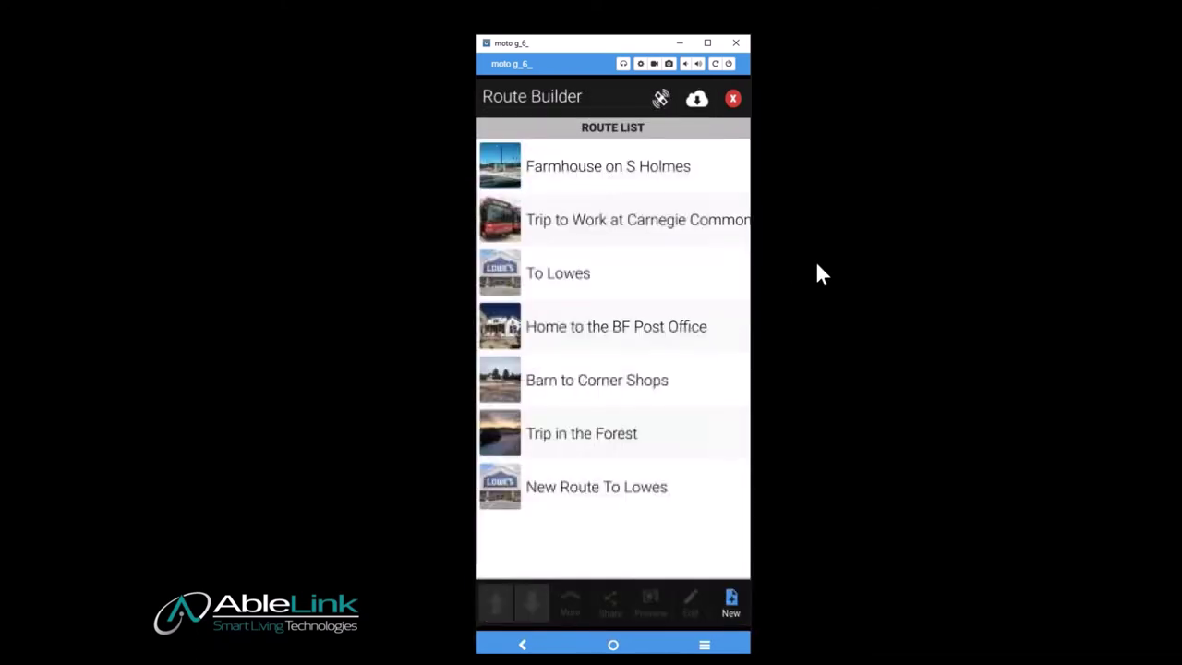
- Share Barn to Corner Shops to the Colorado Springs - Southwest category and close the upload screen
{"action": "left_click", "coordinate": [635, 377]}
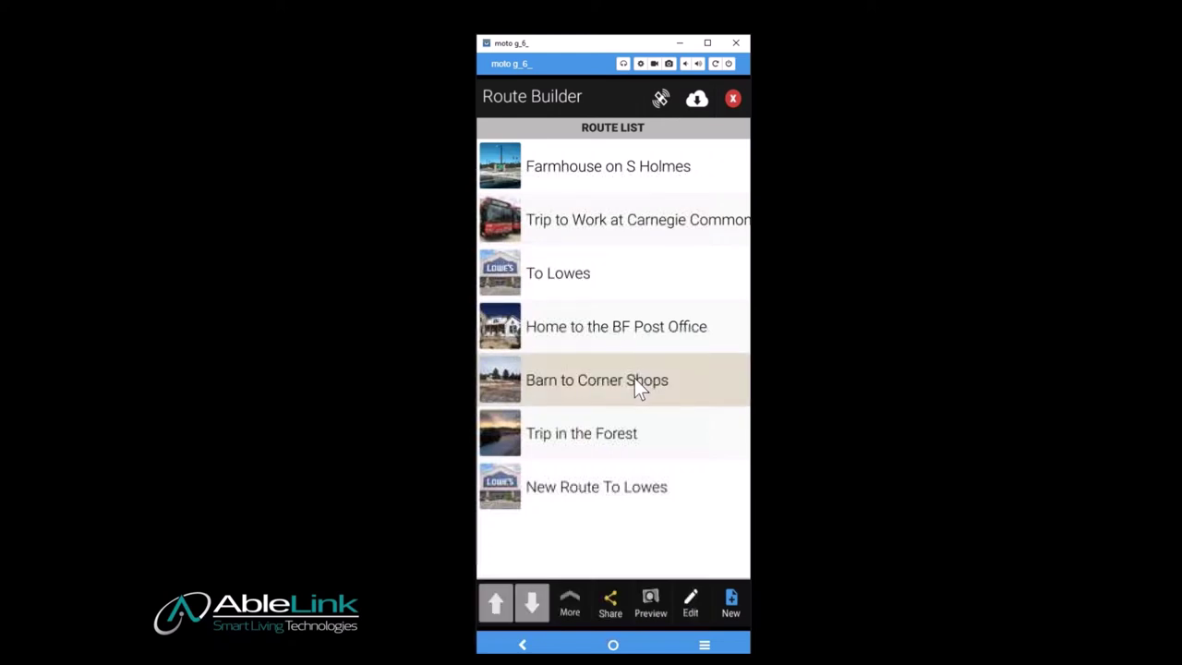
{"action": "left_click", "coordinate": [613, 604]}
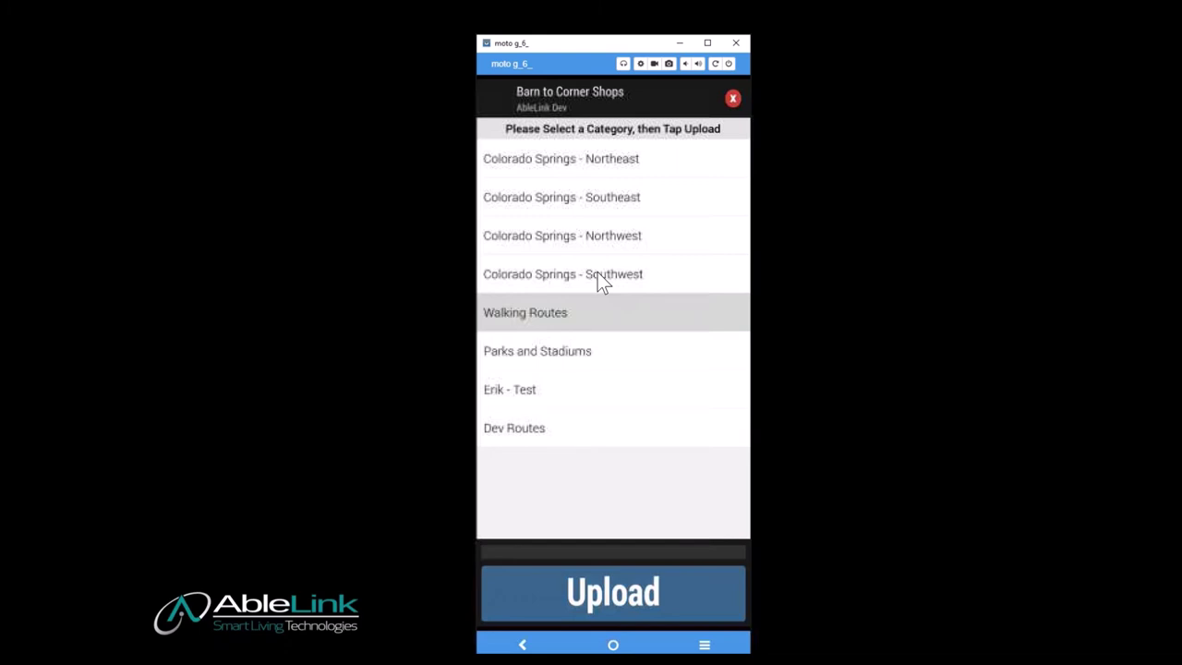
{"action": "left_click", "coordinate": [598, 273]}
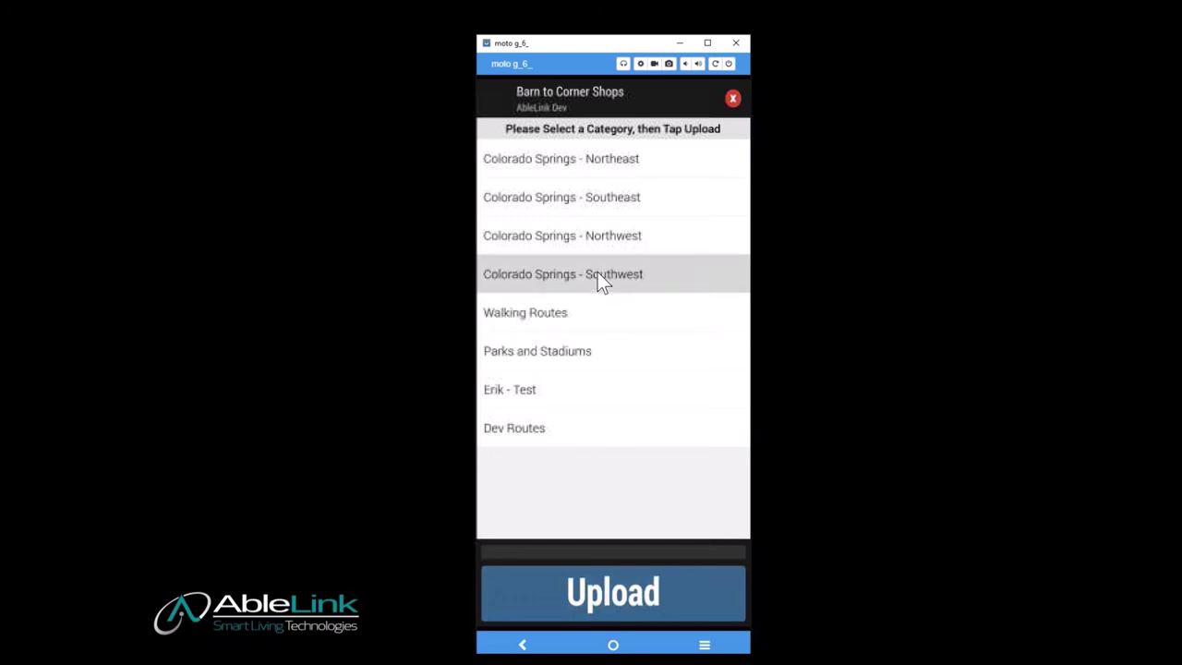
{"action": "left_click", "coordinate": [644, 589]}
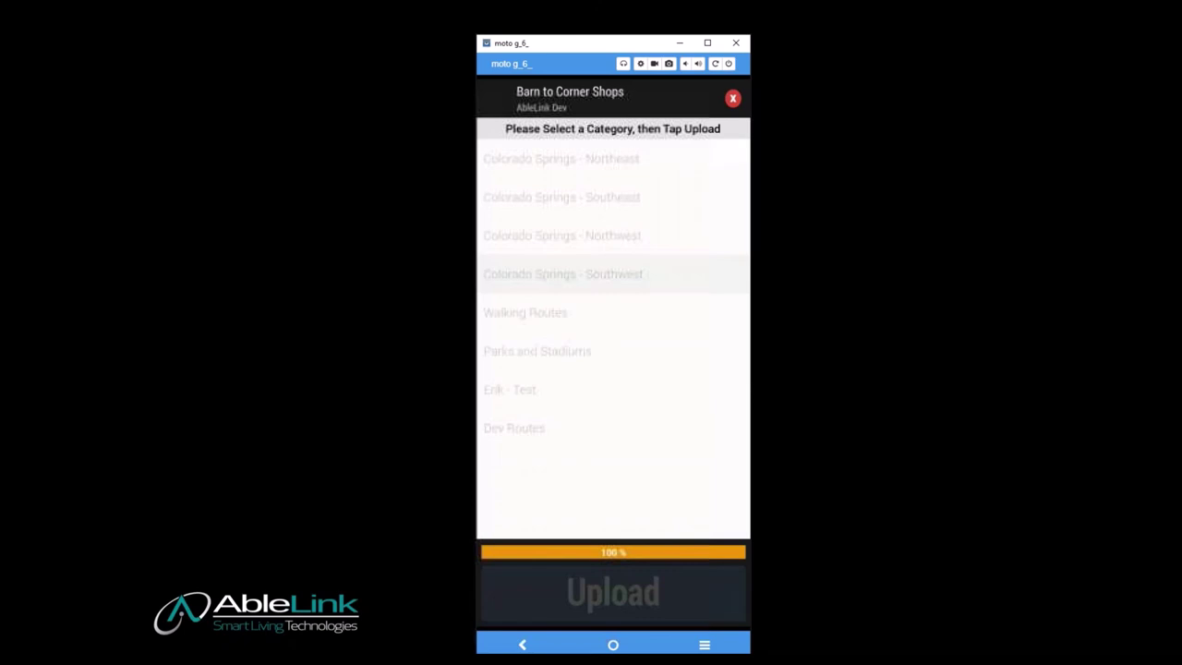
{"action": "left_click", "coordinate": [734, 99]}
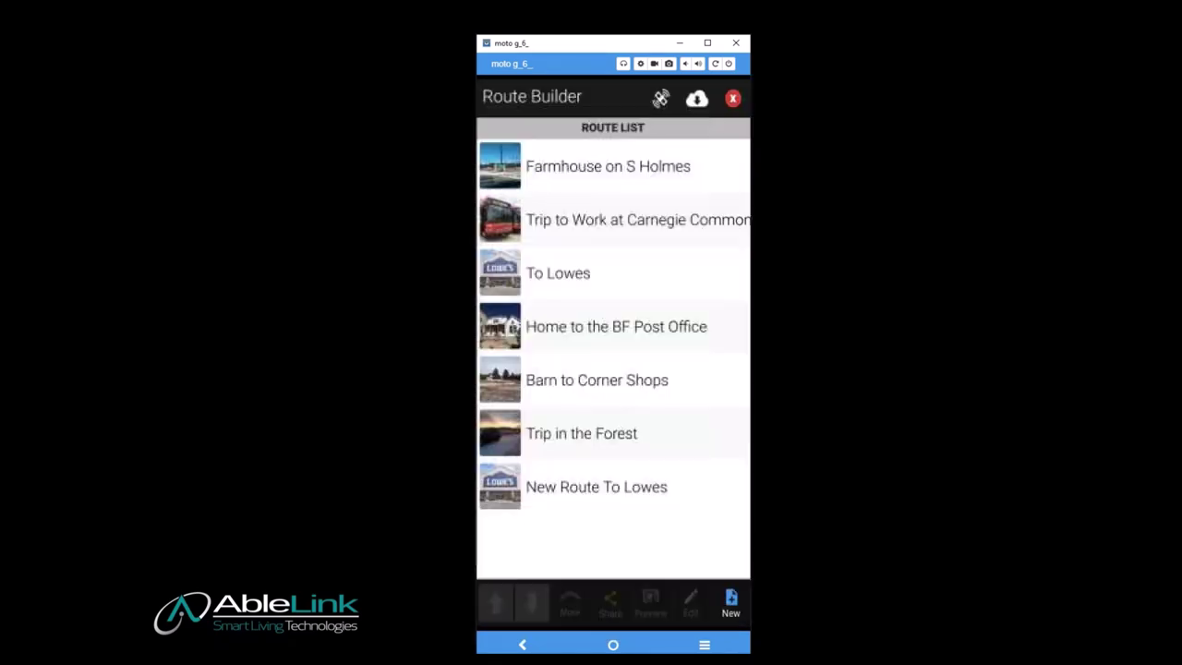